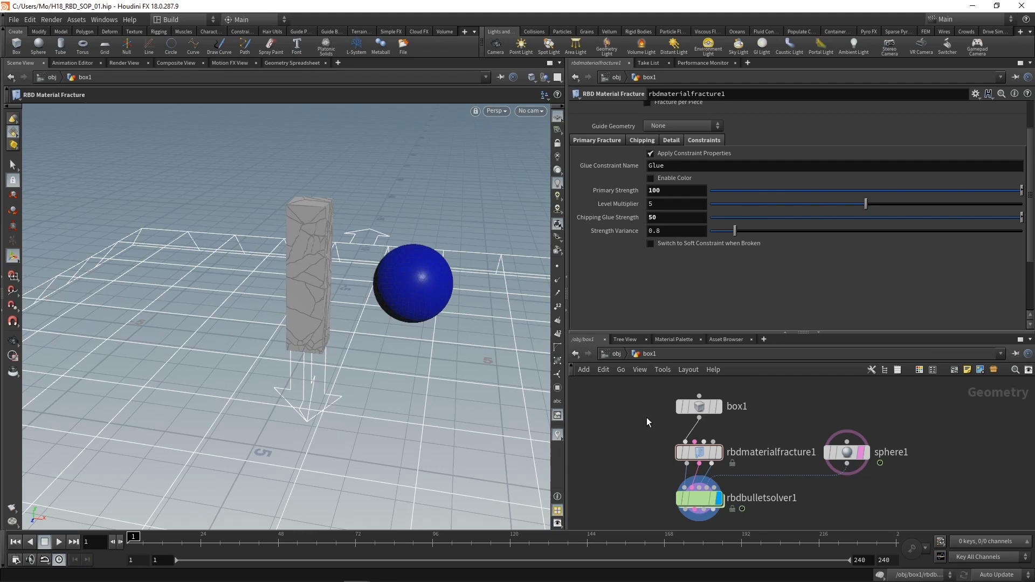
# Duplicate box1 at object level as box2 and dive into box2's network.
pyautogui.press('u')
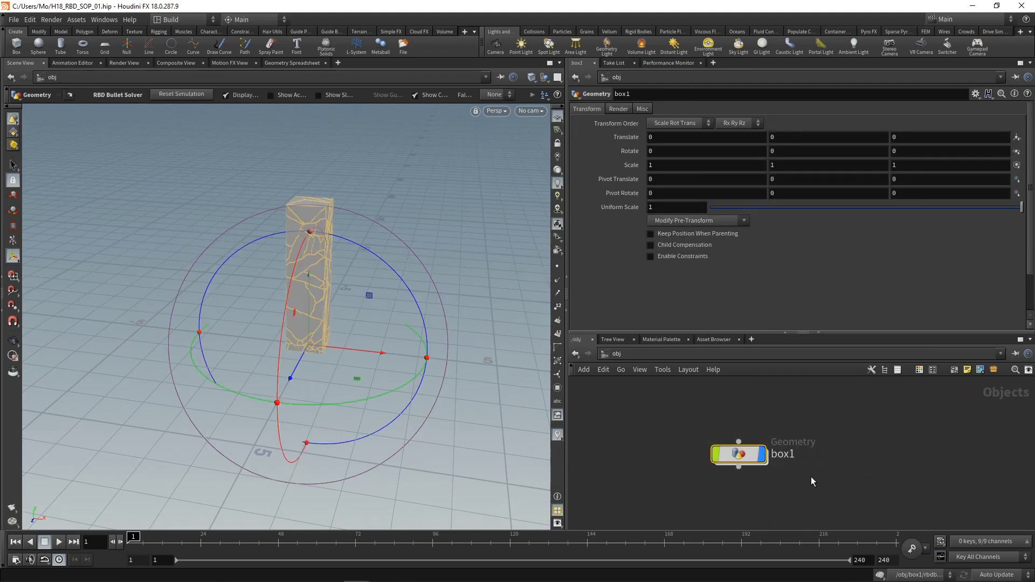
pyautogui.hotkey('ctrl', 'c')
pyautogui.hotkey('ctrl', 'v')
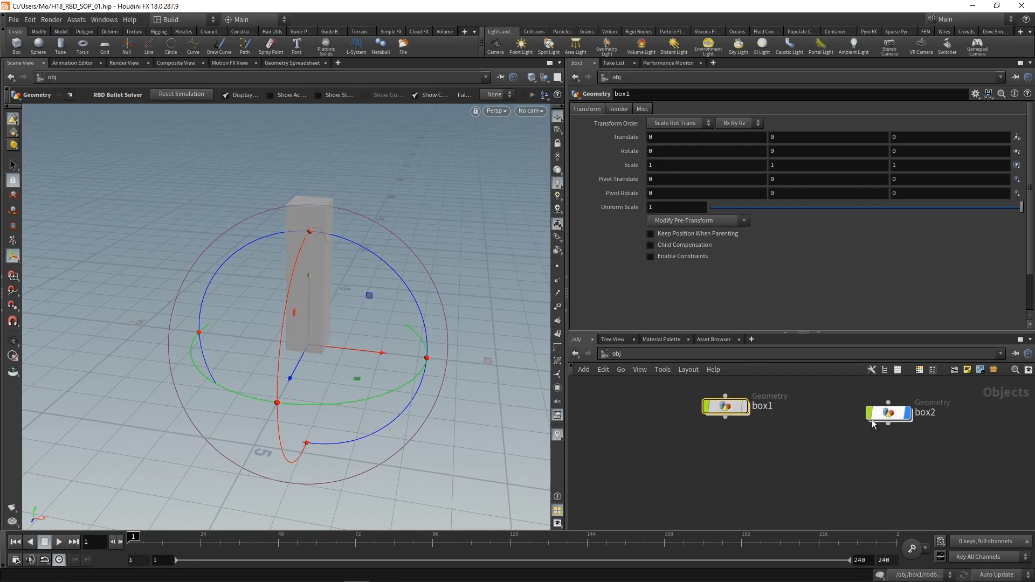
pyautogui.doubleClick(889, 414)
# Delete sphere1 and set the solver's Initial Object Type to Create Animated Static Objects.
pyautogui.click(860, 452)
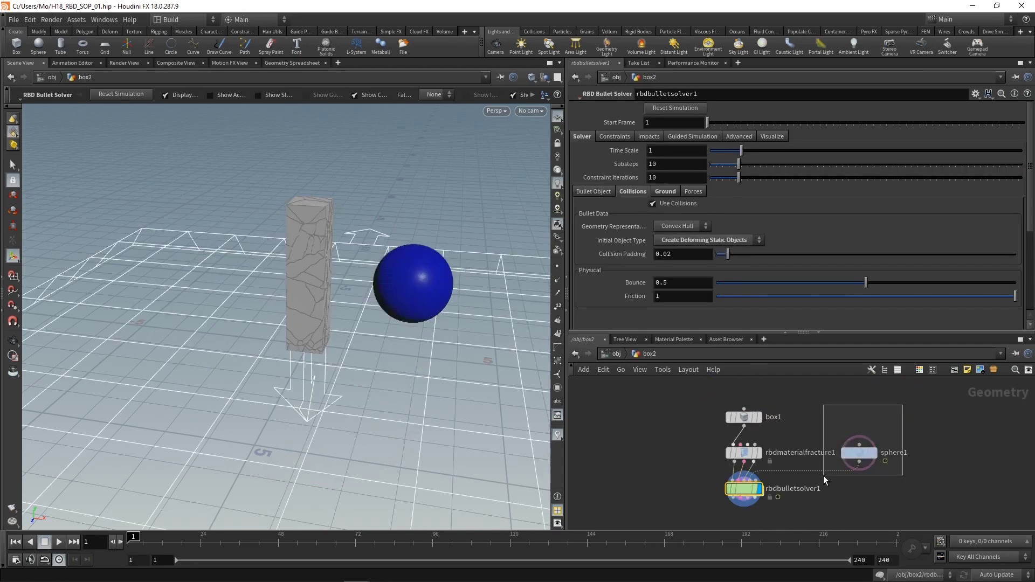
pyautogui.press('Delete')
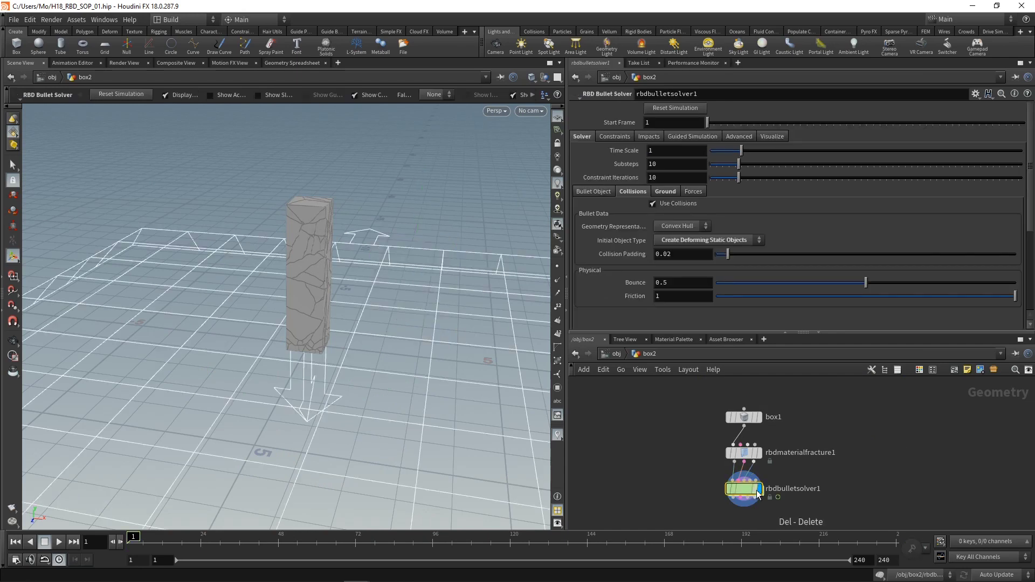
pyautogui.click(688, 241)
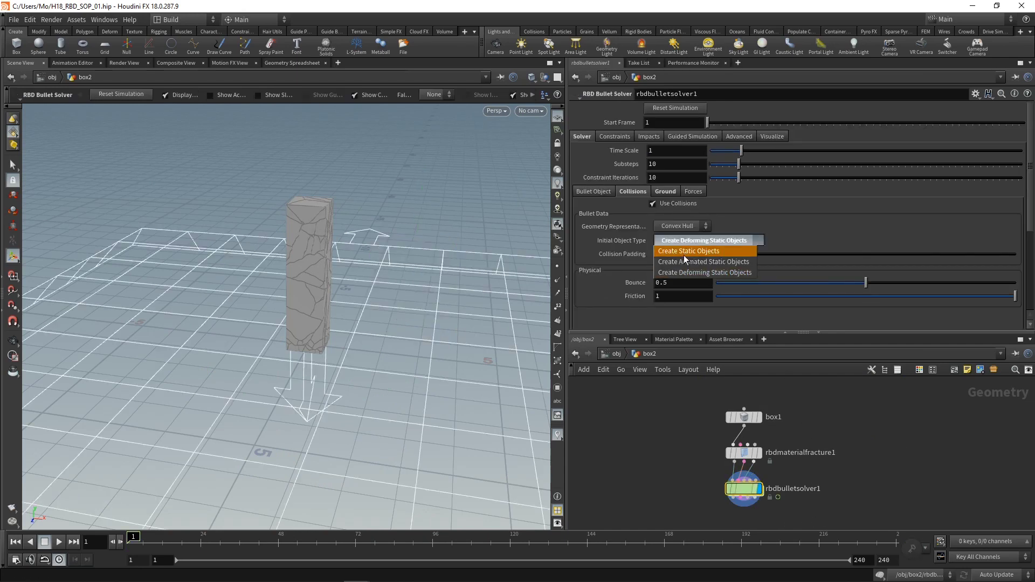
pyautogui.click(733, 265)
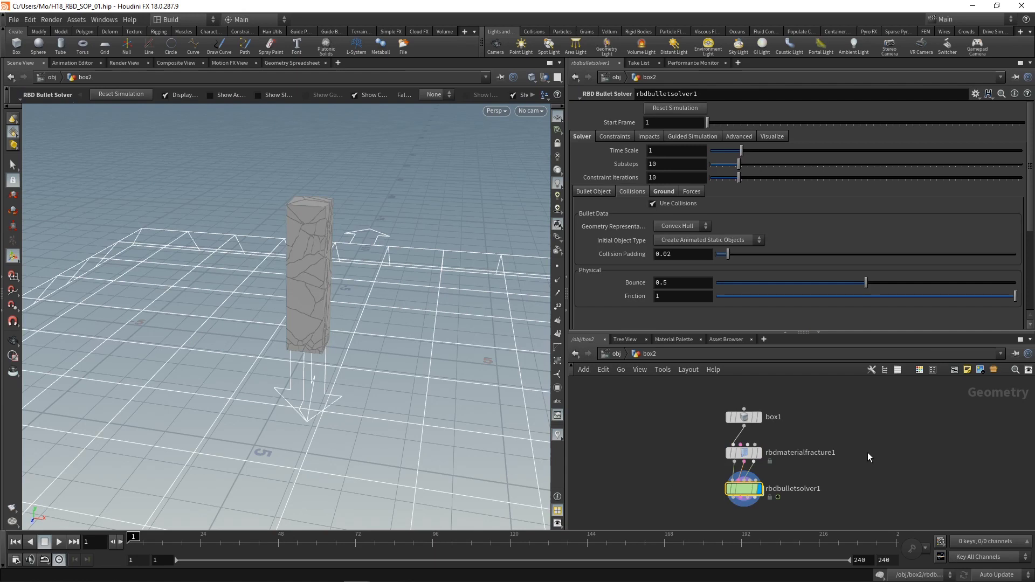
# Add a bend1 node beside the solver, fed by rbdmaterialfracture1's output.
pyautogui.moveTo(868, 452); pyautogui.dragTo(850, 415, button='middle')
pyautogui.moveTo(725, 453); pyautogui.dragTo(725, 486)
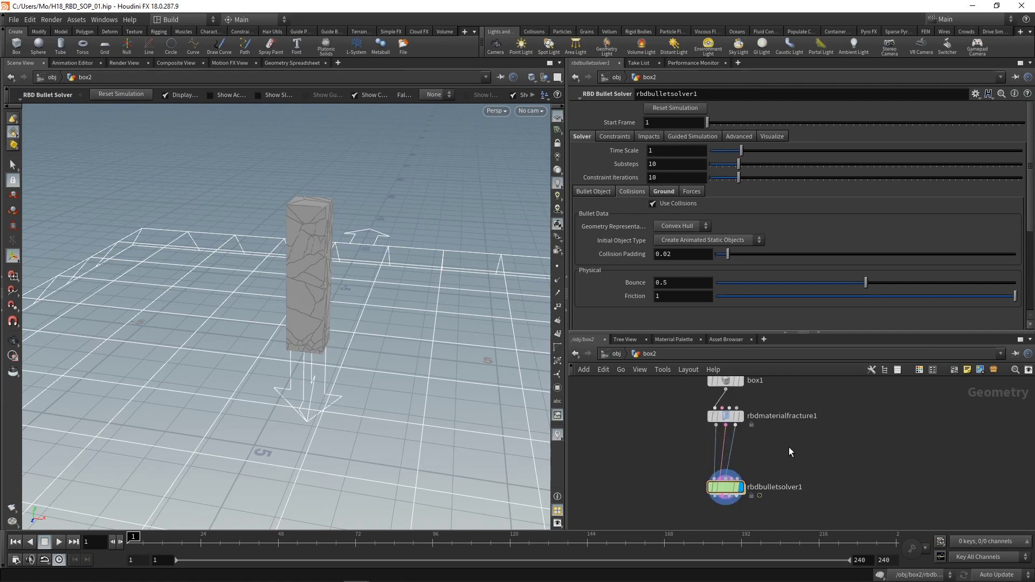
pyautogui.press('Tab')
pyautogui.write('bend')
pyautogui.press('Return')
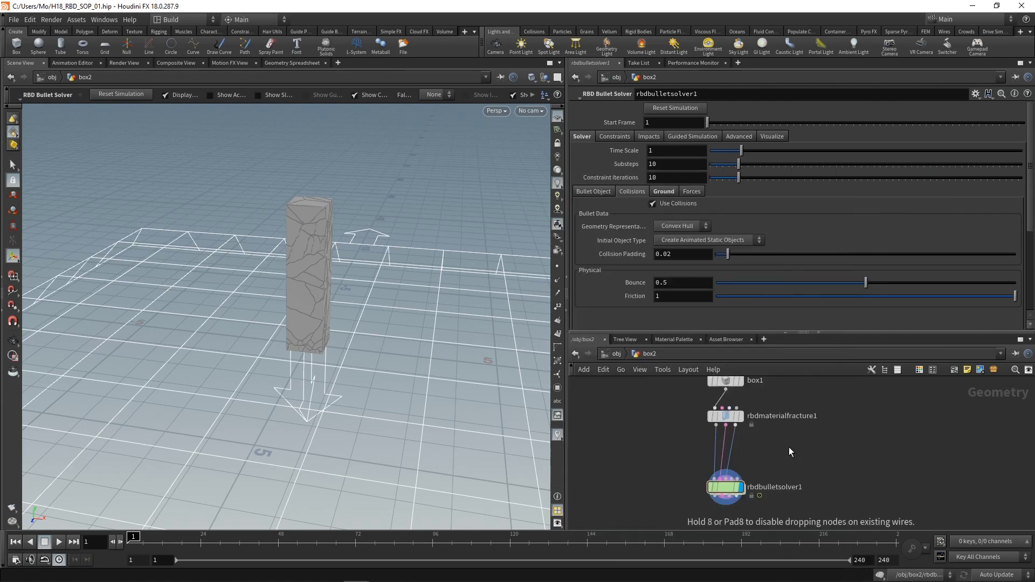
pyautogui.click(788, 447)
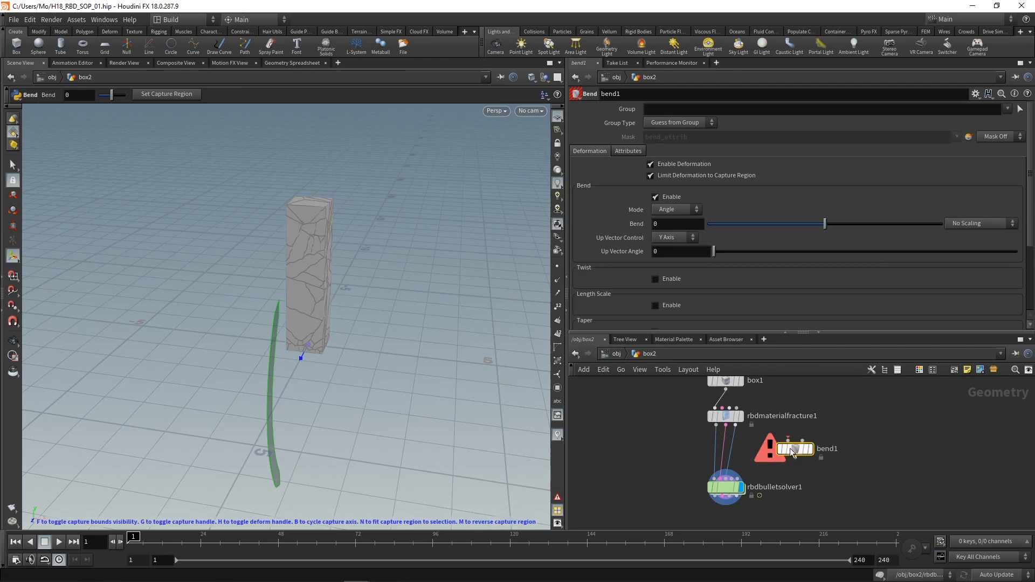
pyautogui.click(717, 425)
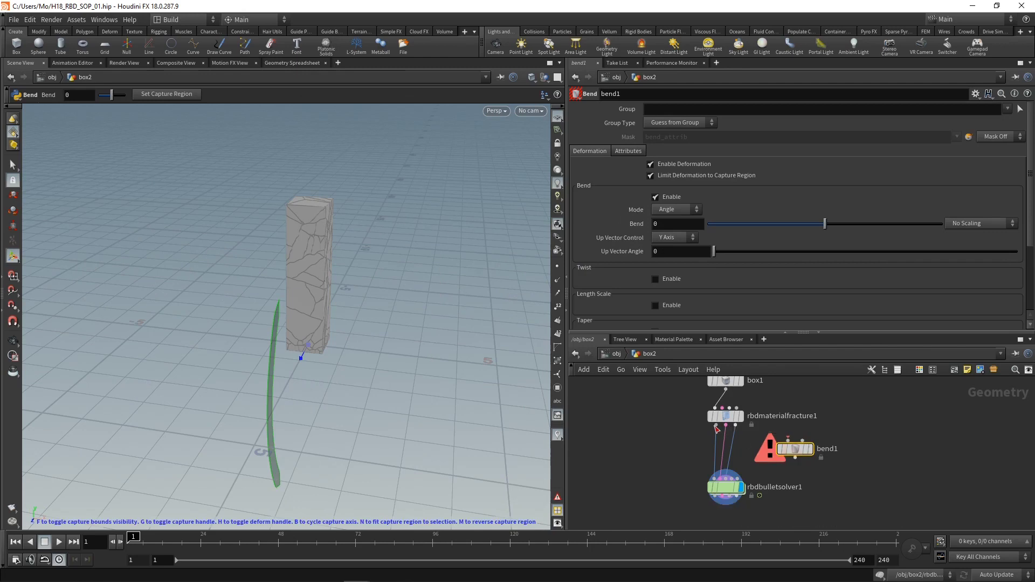
pyautogui.click(793, 447)
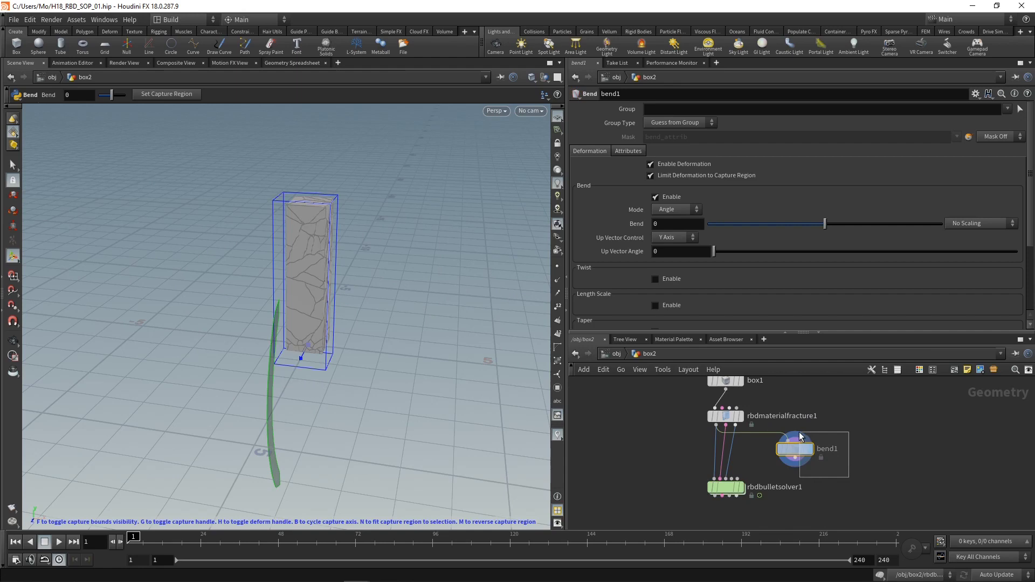
# Set bend1's Capture Direction to 0,1,0 and Capture Length to 4.
pyautogui.press('f')
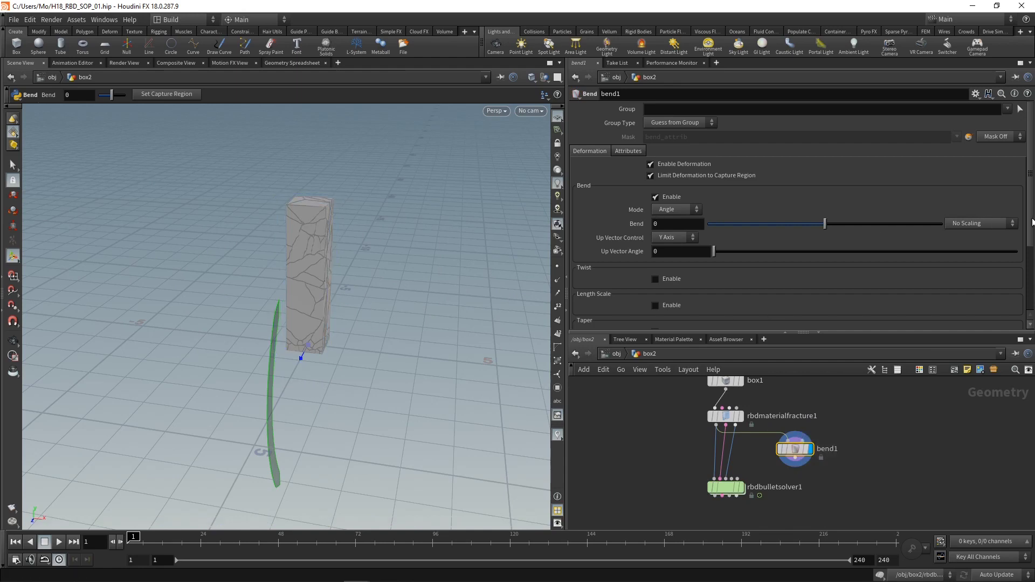
pyautogui.scroll(-4, 873, 243)
pyautogui.click(825, 293)
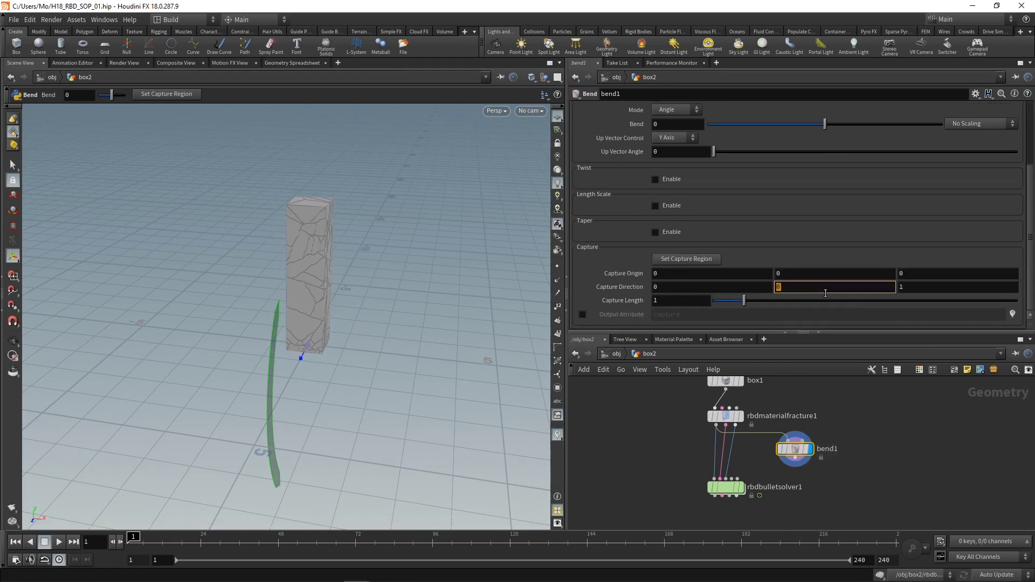
pyautogui.write('1')
pyautogui.press('Tab')
pyautogui.write('0')
pyautogui.press('Return')
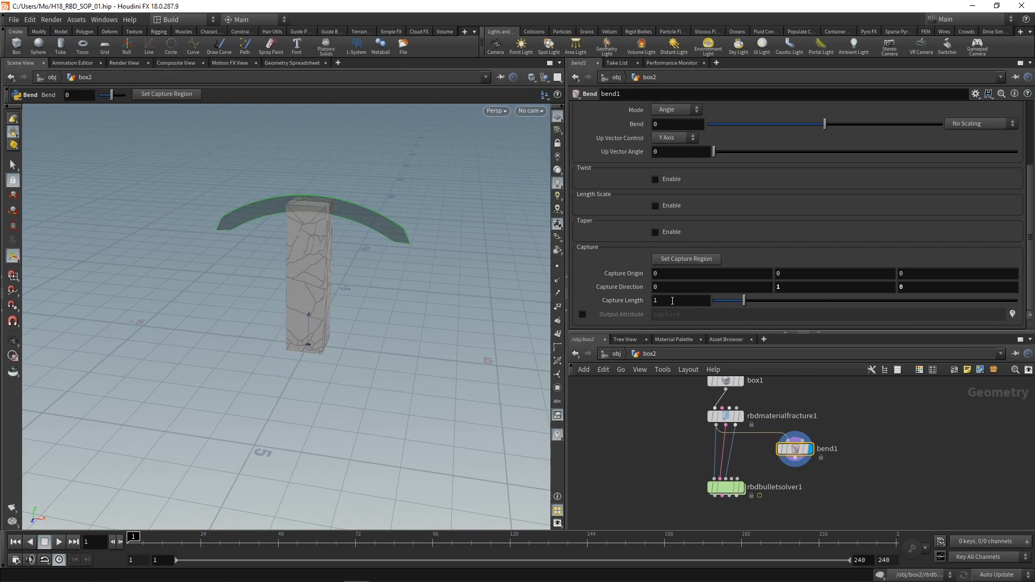
pyautogui.click(672, 300)
pyautogui.write('4')
pyautogui.press('Return')
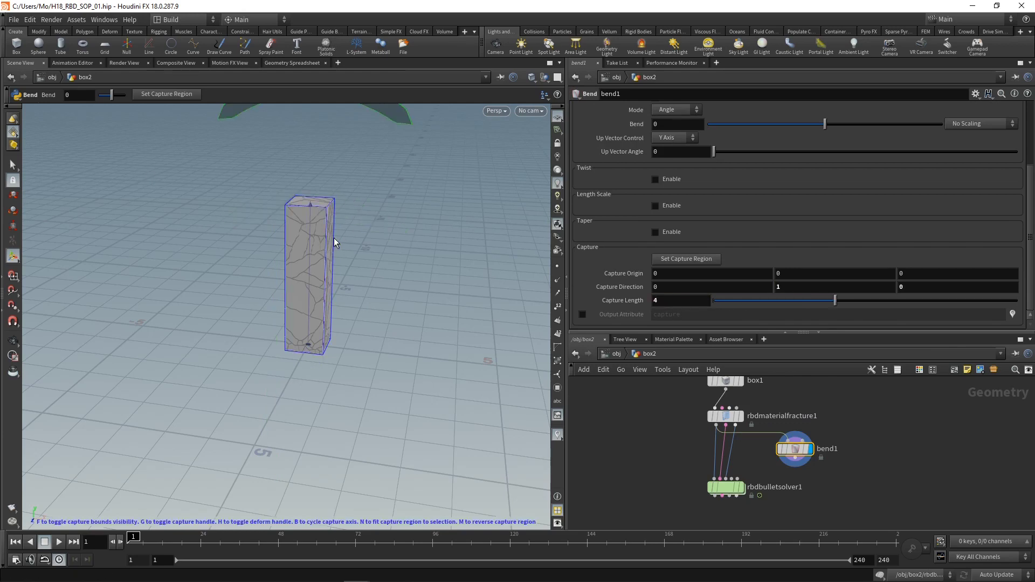
pyautogui.scroll(2, 594, 172)
# Switch bend1 from Bend to Twist with the expression $FF*3 and preview playback.
pyautogui.click(656, 125)
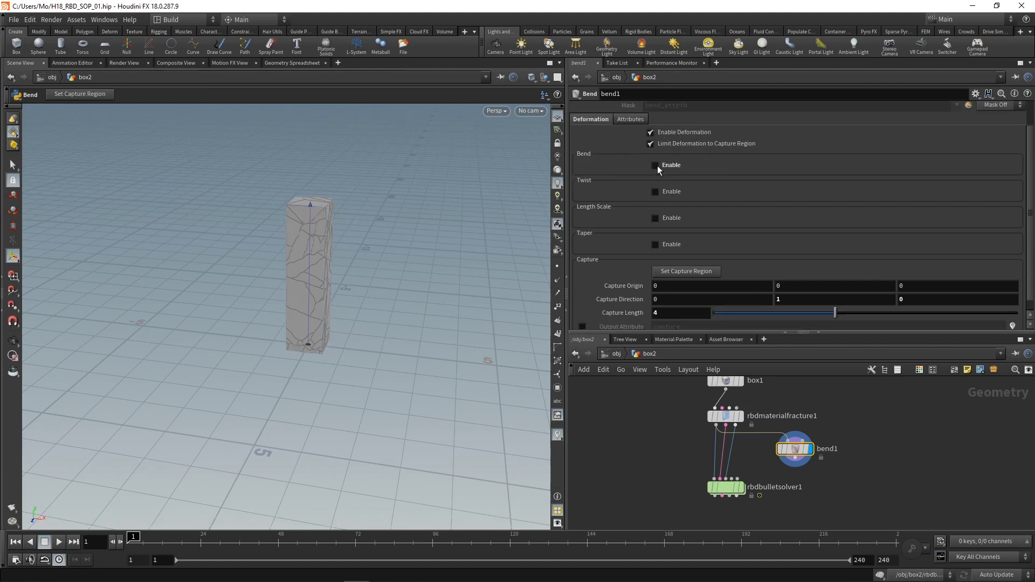
pyautogui.click(655, 182)
pyautogui.moveTo(824, 194); pyautogui.dragTo(862, 194)
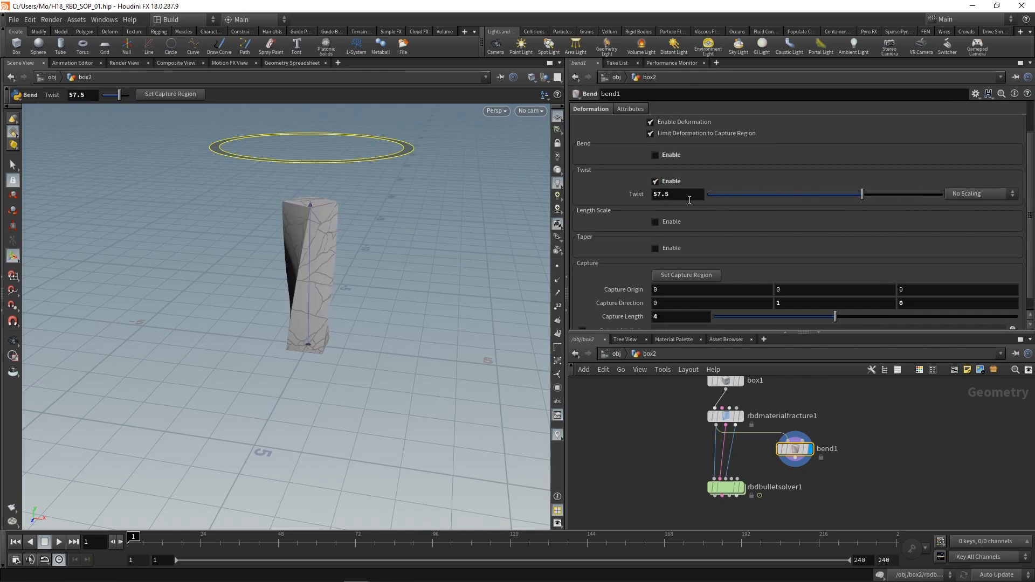
pyautogui.click(683, 196)
pyautogui.write('$FF')
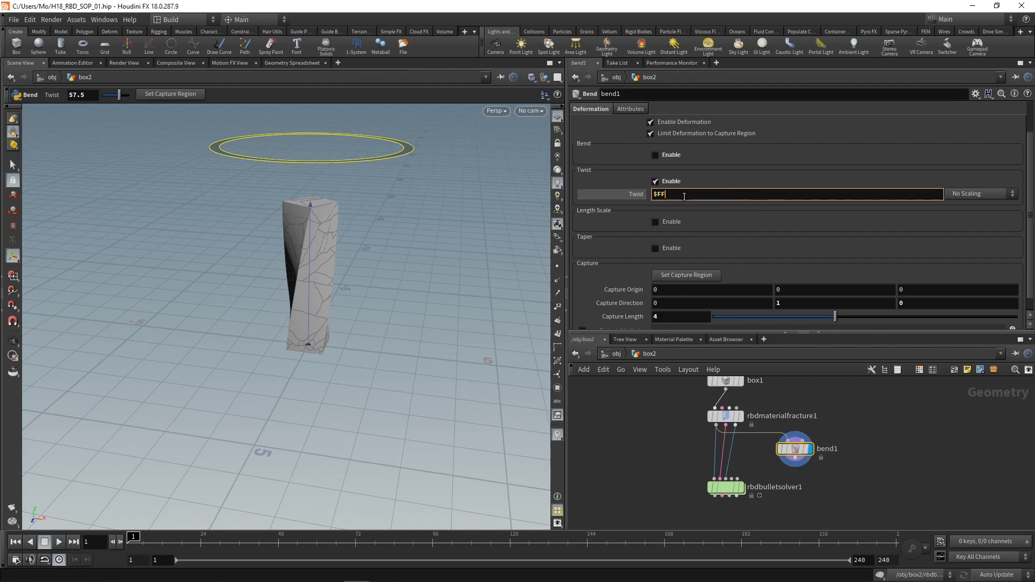
pyautogui.write('*3')
pyautogui.press('Return')
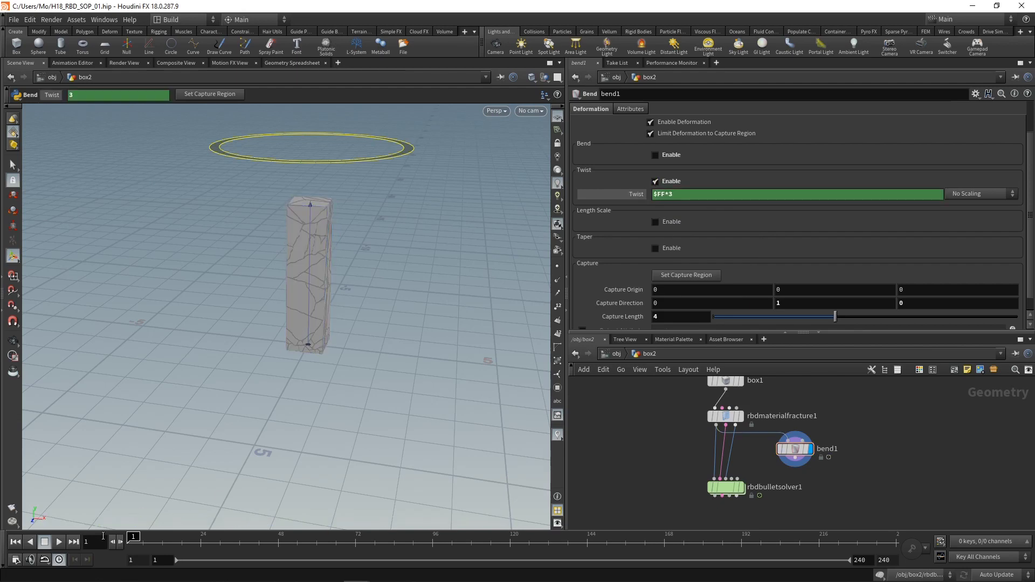
pyautogui.click(62, 543)
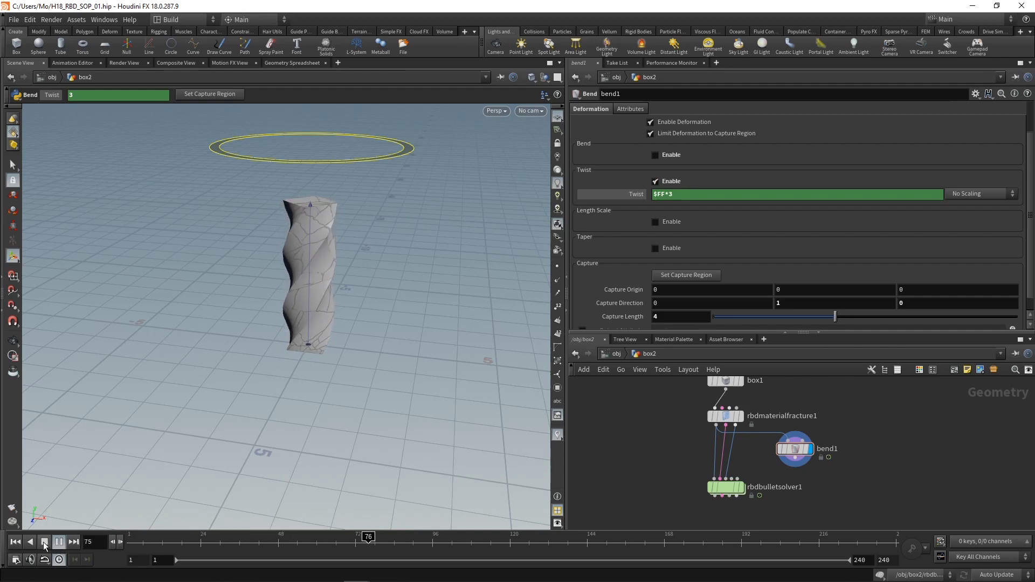
# Stop playback at frame 1 and save the scene.
pyautogui.click(44, 542)
pyautogui.scroll(2, 766, 488)
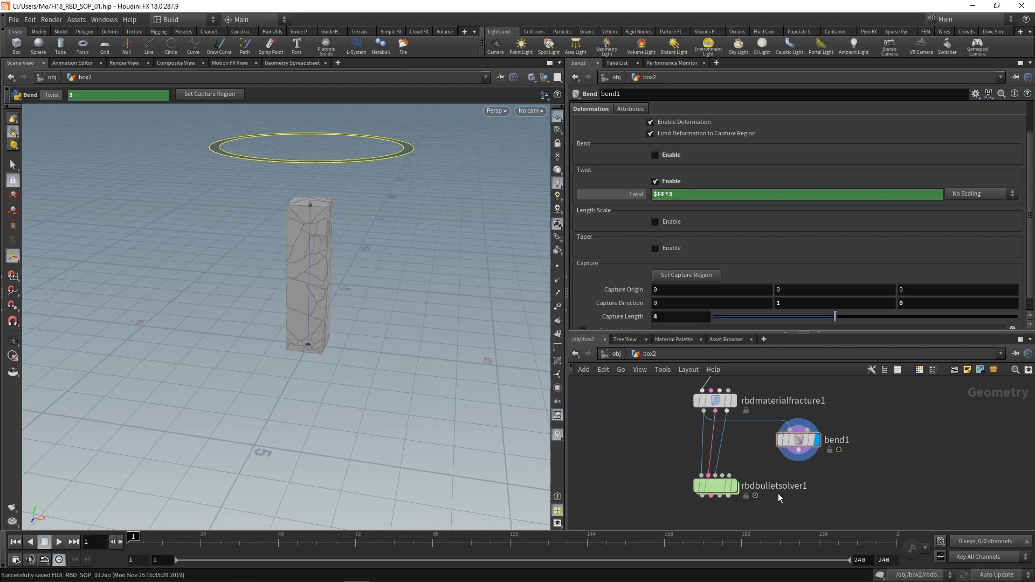
pyautogui.hotkey('ctrl', 's')
# Wire bend1 into rbdbulletsolver1's fourth input, display the solver, and enable Use Guides.
pyautogui.click(730, 475)
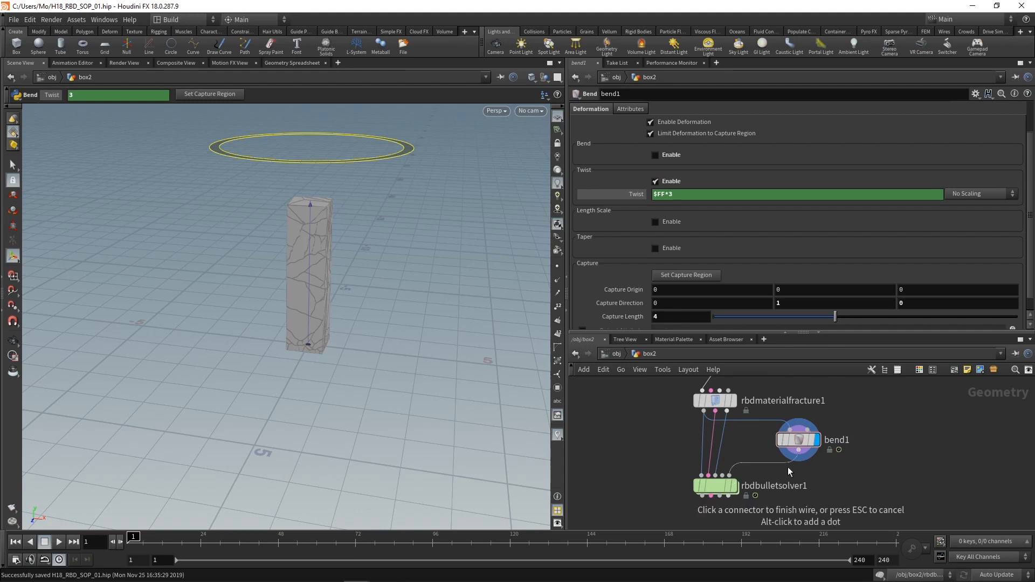
pyautogui.click(798, 451)
pyautogui.click(715, 485)
pyautogui.click(734, 485)
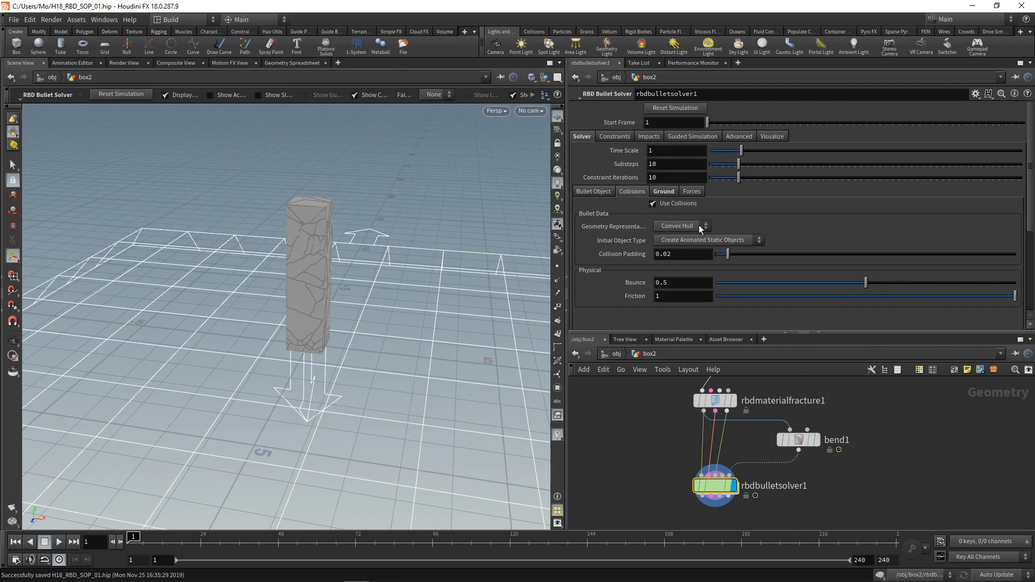
pyautogui.click(697, 137)
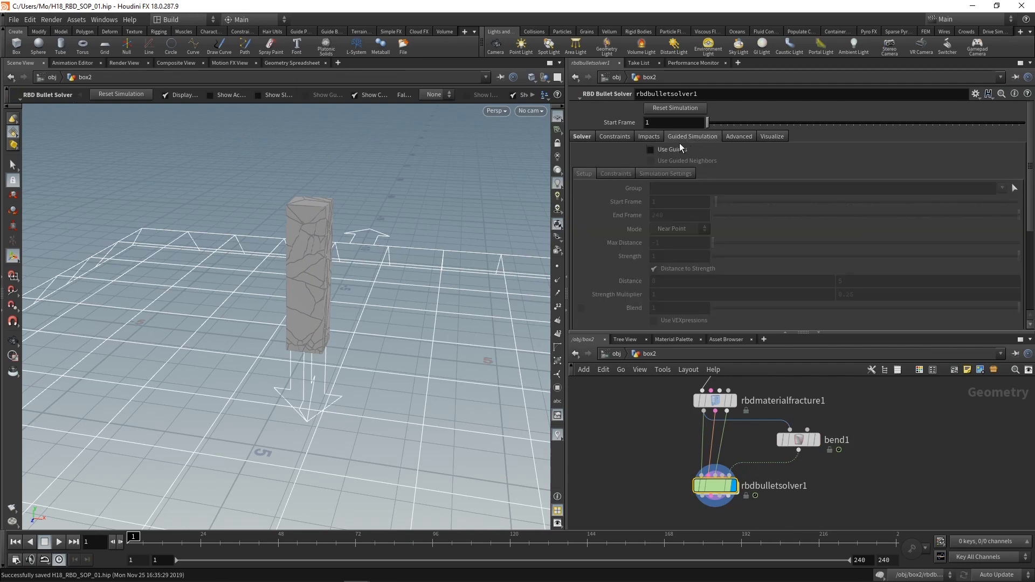
pyautogui.click(651, 150)
pyautogui.hotkey('ctrl', 's')
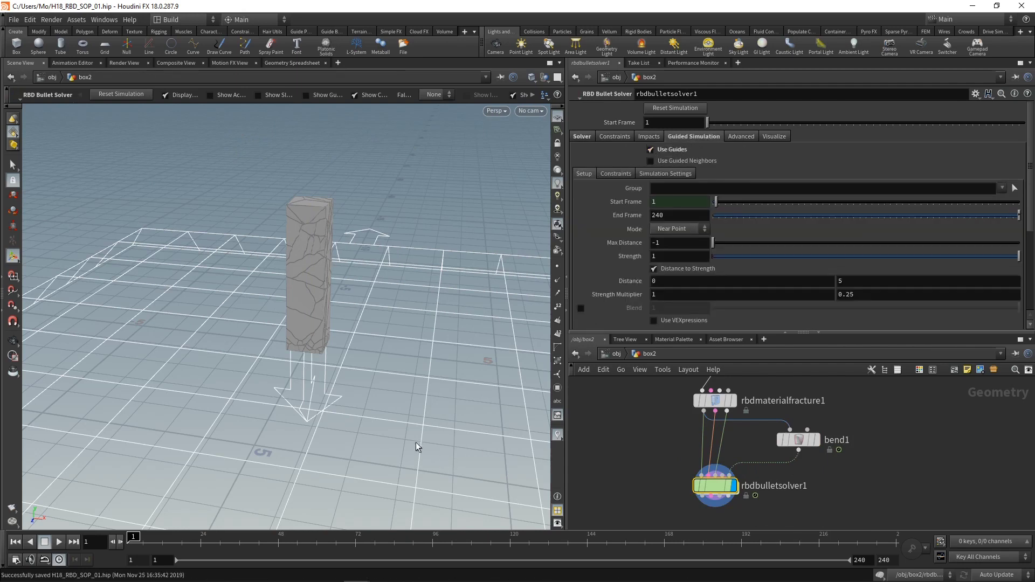
pyautogui.click(58, 541)
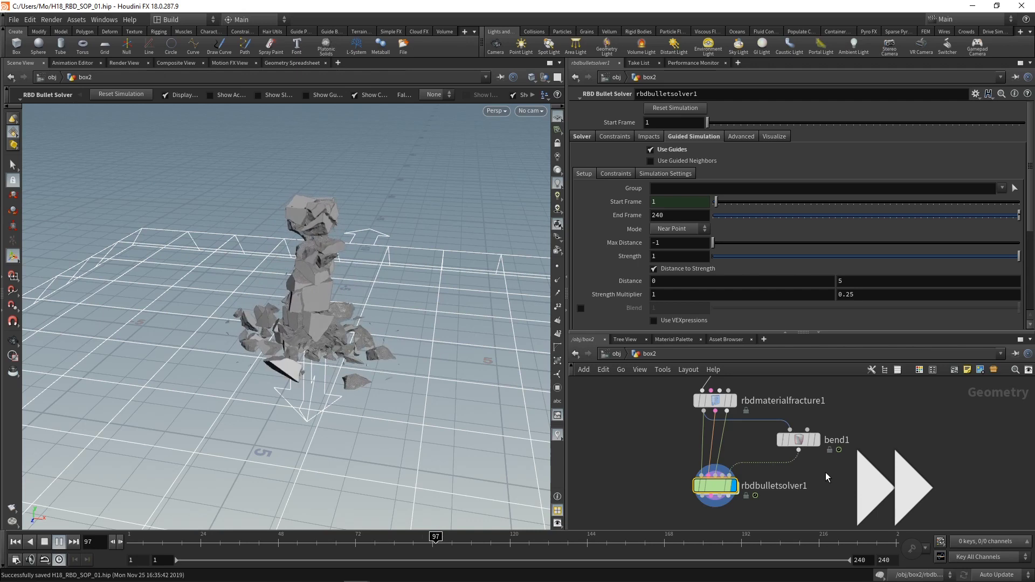
pyautogui.click(46, 542)
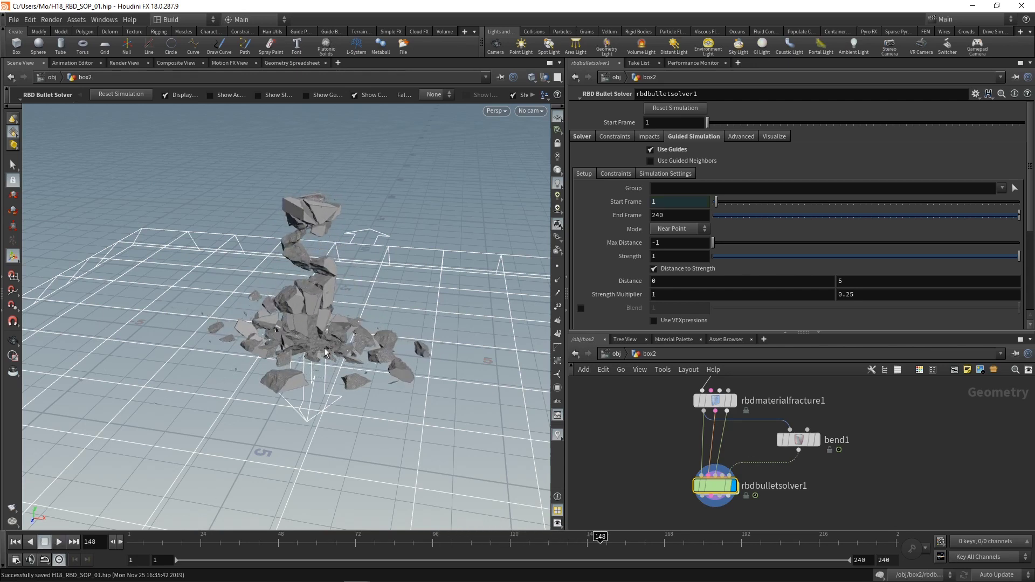
pyautogui.press('Escape')
pyautogui.moveTo(310, 293); pyautogui.dragTo(291, 237, button='right')
pyautogui.moveTo(291, 237); pyautogui.dragTo(305, 216)
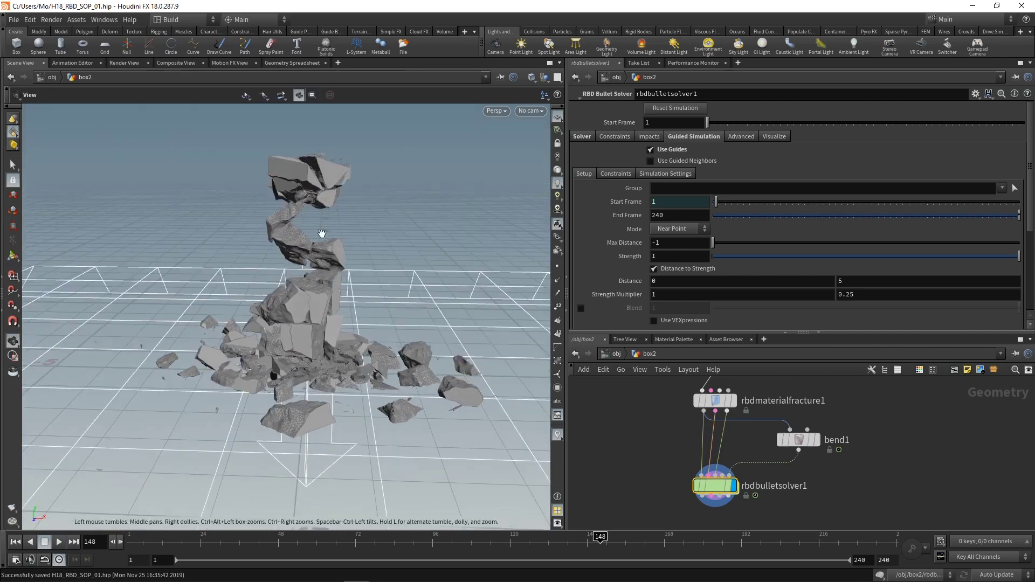
pyautogui.press('Return')
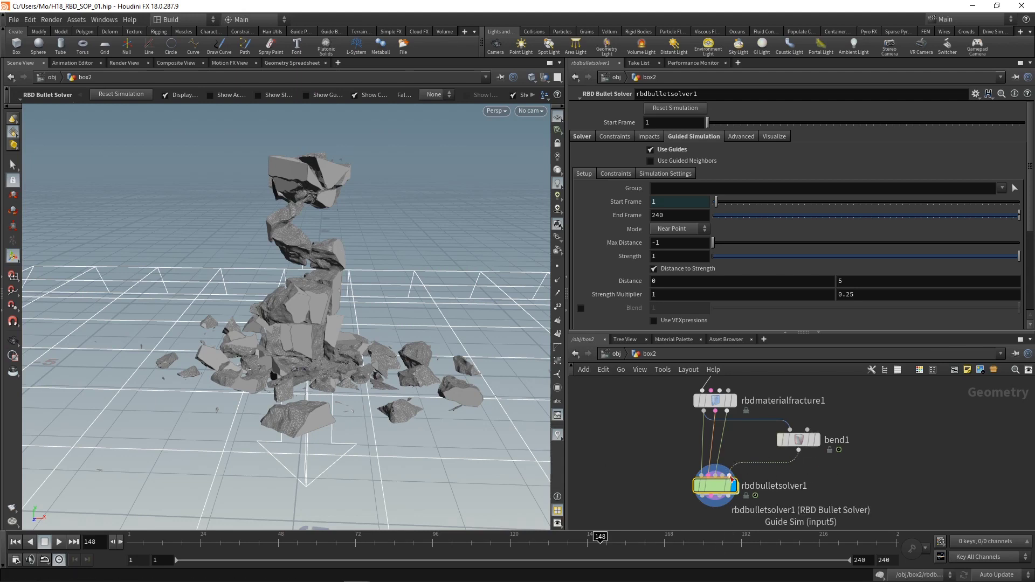
# Save, lower the guided simulation Blend to 0.7, and replay the sim to check it.
pyautogui.click(20, 543)
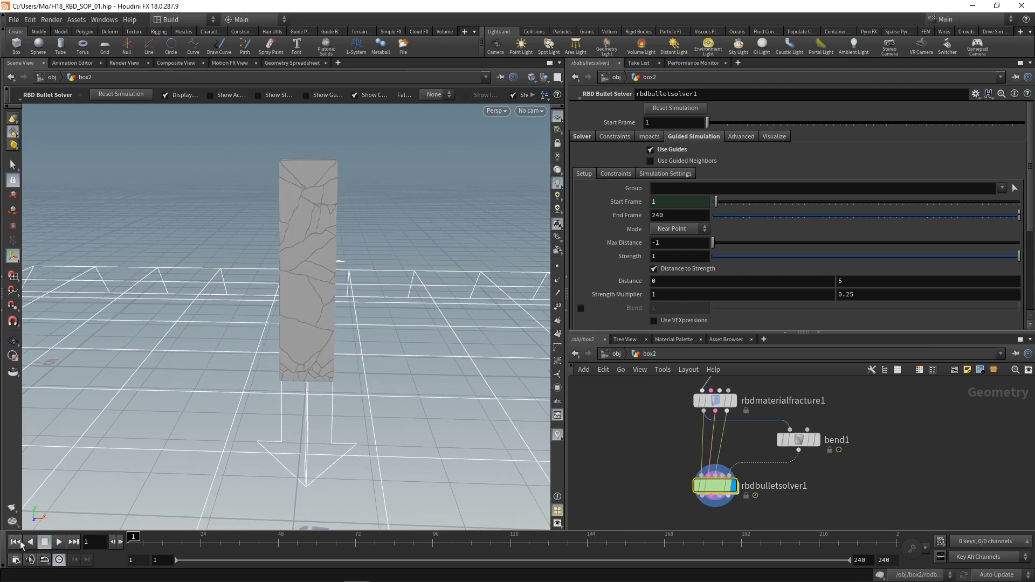
pyautogui.hotkey('ctrl', 's')
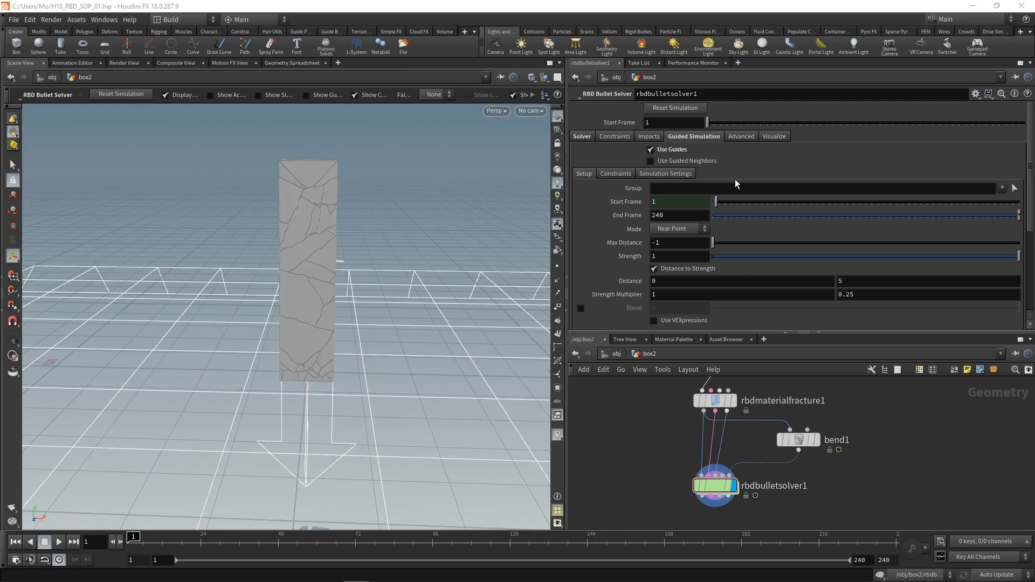
pyautogui.click(673, 173)
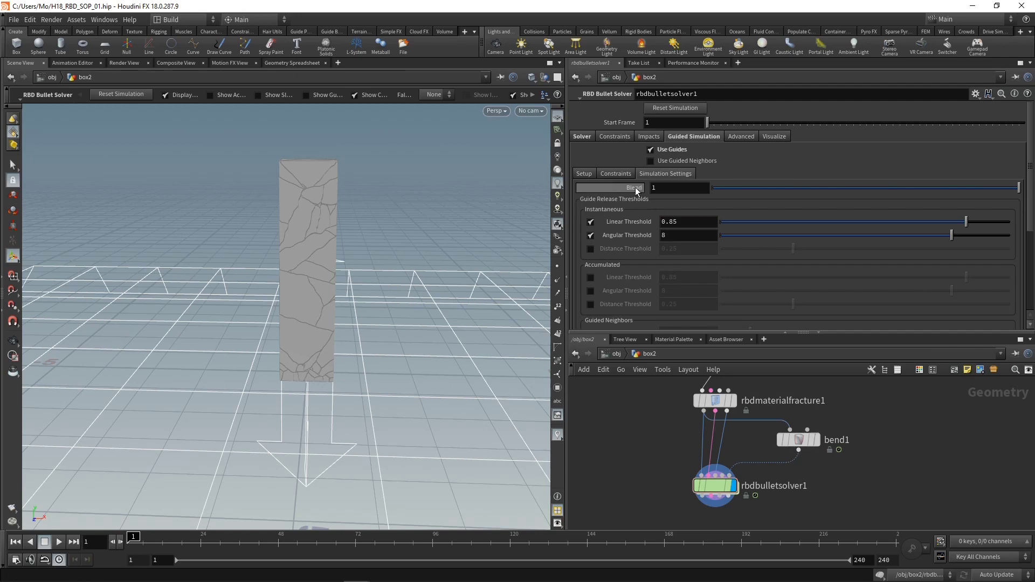
pyautogui.moveTo(635, 186)
pyautogui.moveTo(652, 187); pyautogui.dragTo(245, 499, button='middle')
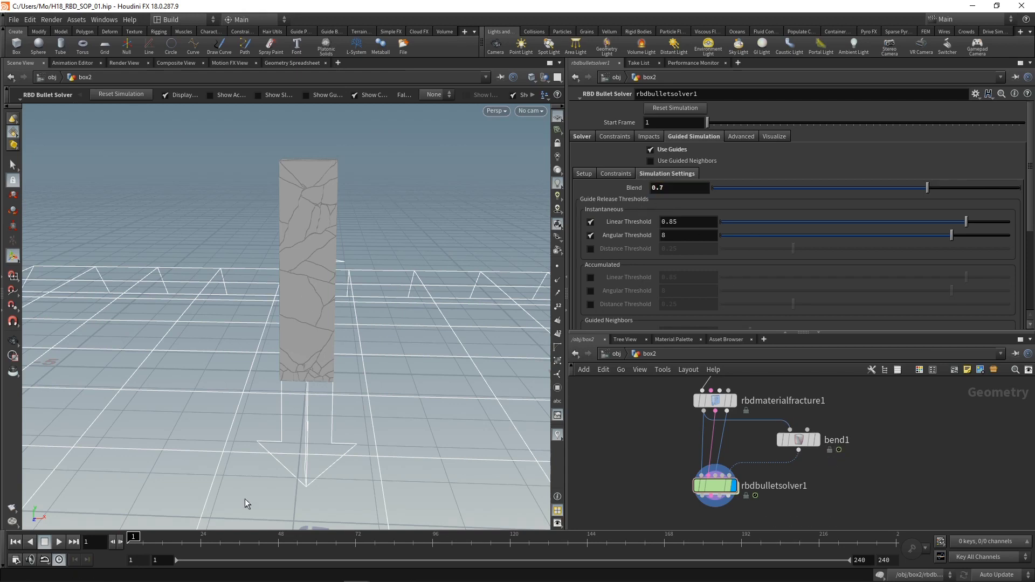
pyautogui.click(59, 541)
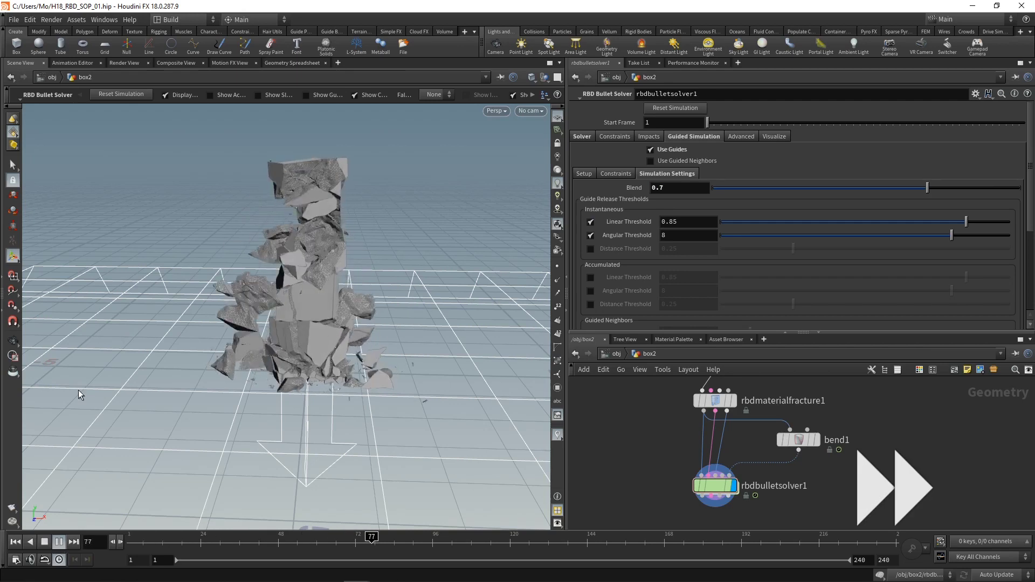
pyautogui.click(44, 542)
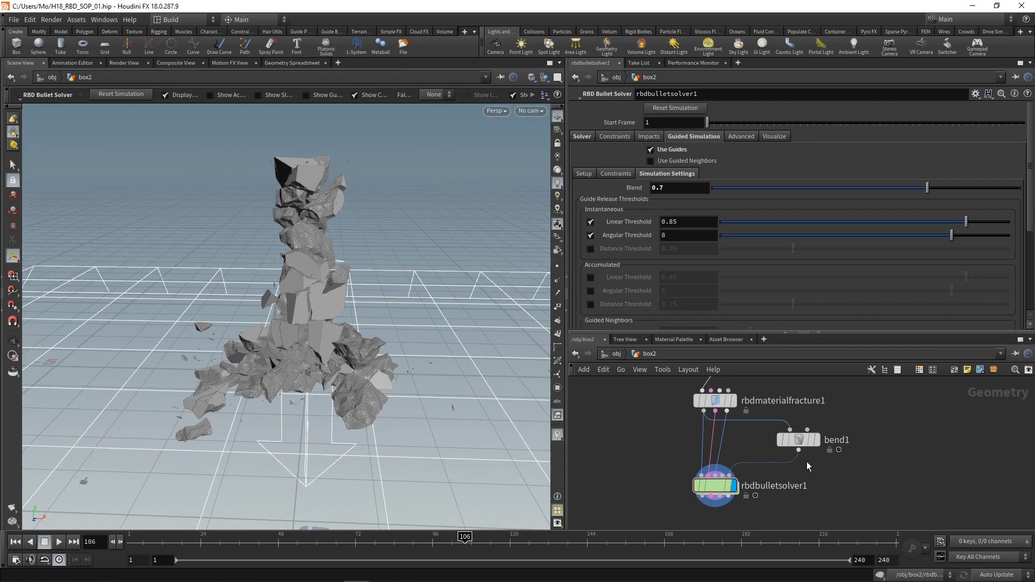
# Replace Linear and Angular Thresholds with an accumulated Distance Threshold of 0.15, then save.
pyautogui.click(15, 541)
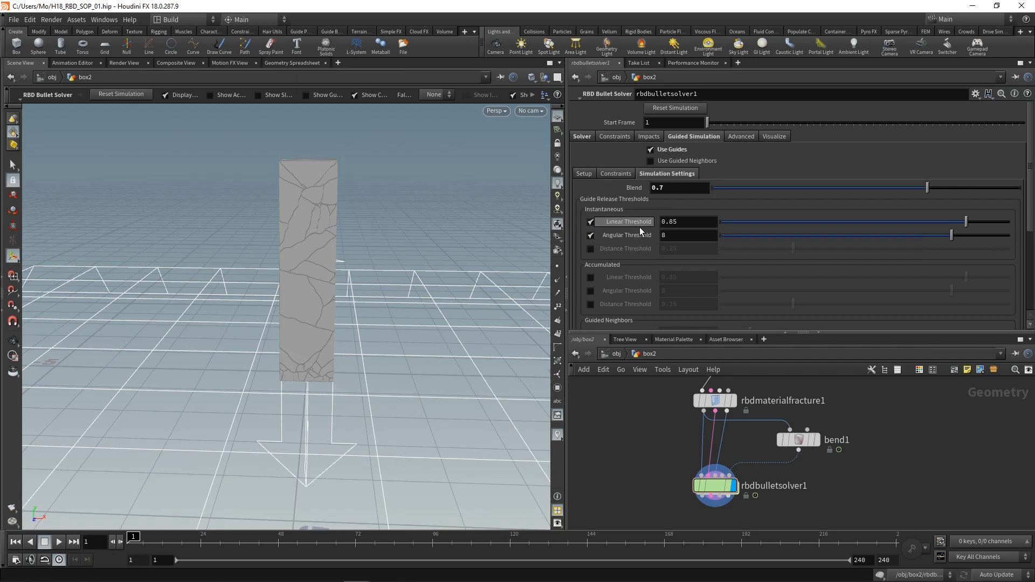
pyautogui.click(590, 235)
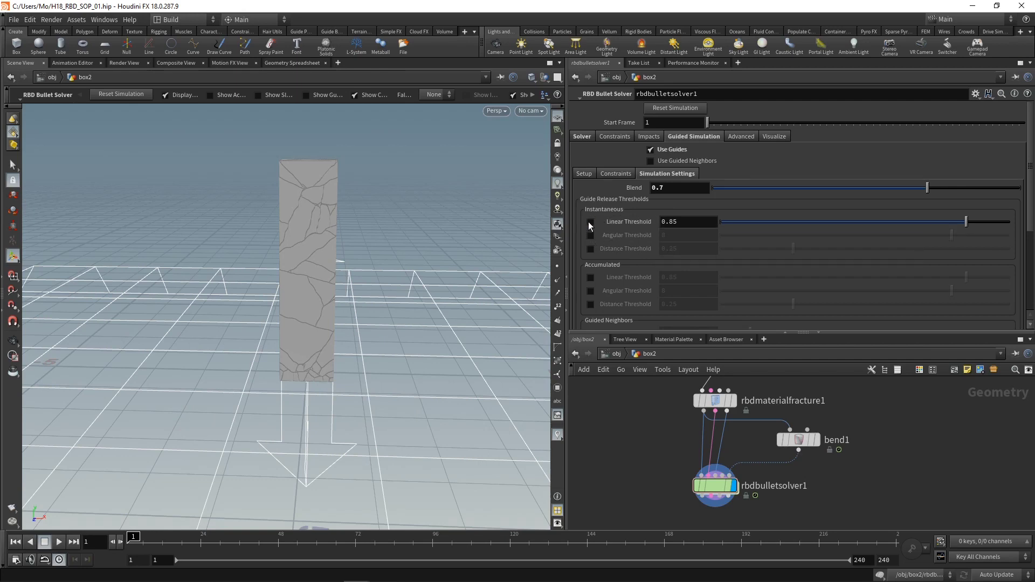
pyautogui.click(589, 222)
pyautogui.click(590, 305)
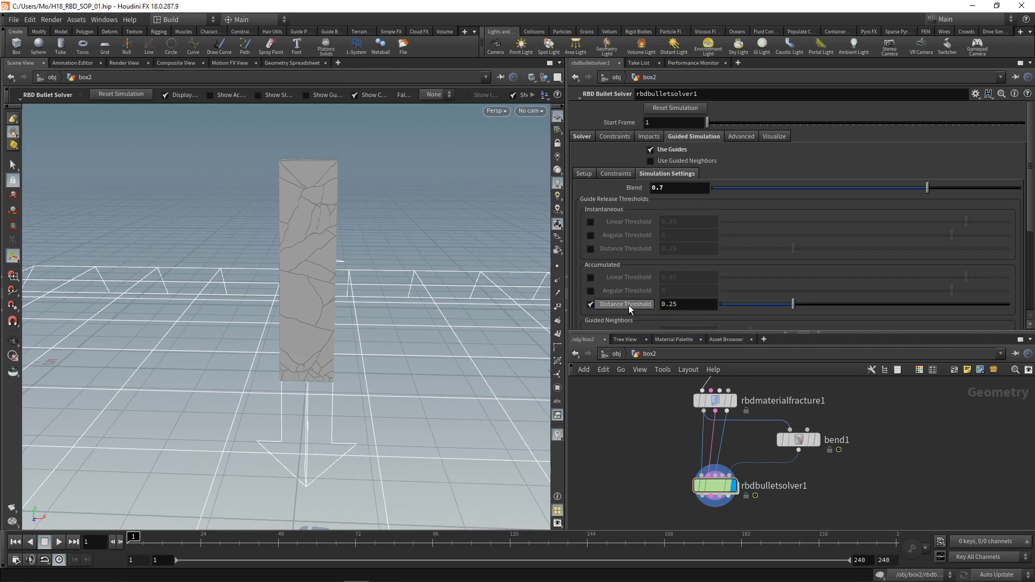
pyautogui.click(673, 305)
pyautogui.press('BackSpace')
pyautogui.write('1')
pyautogui.press('Return')
pyautogui.hotkey('ctrl', 's')
pyautogui.click(58, 542)
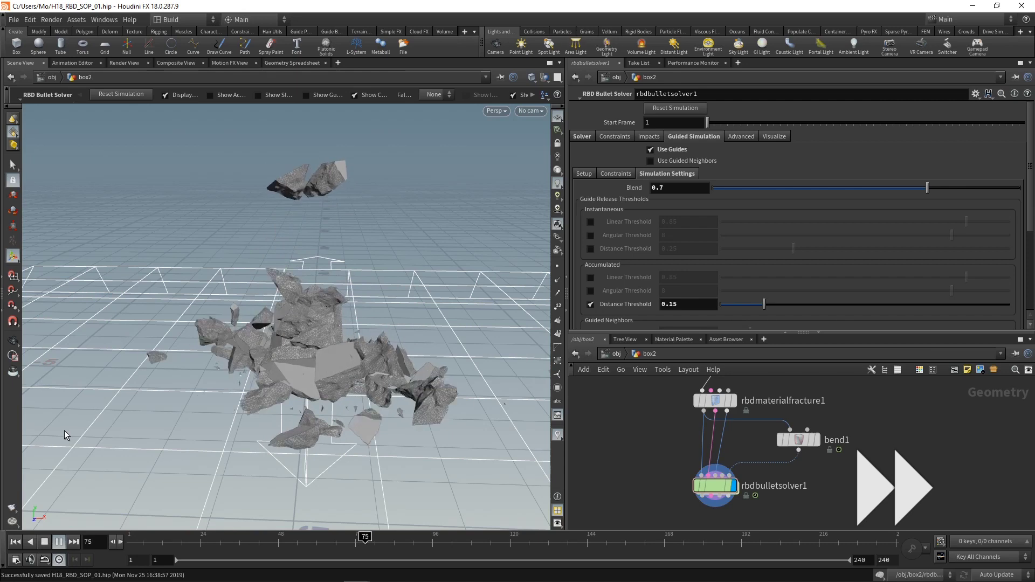
pyautogui.click(58, 541)
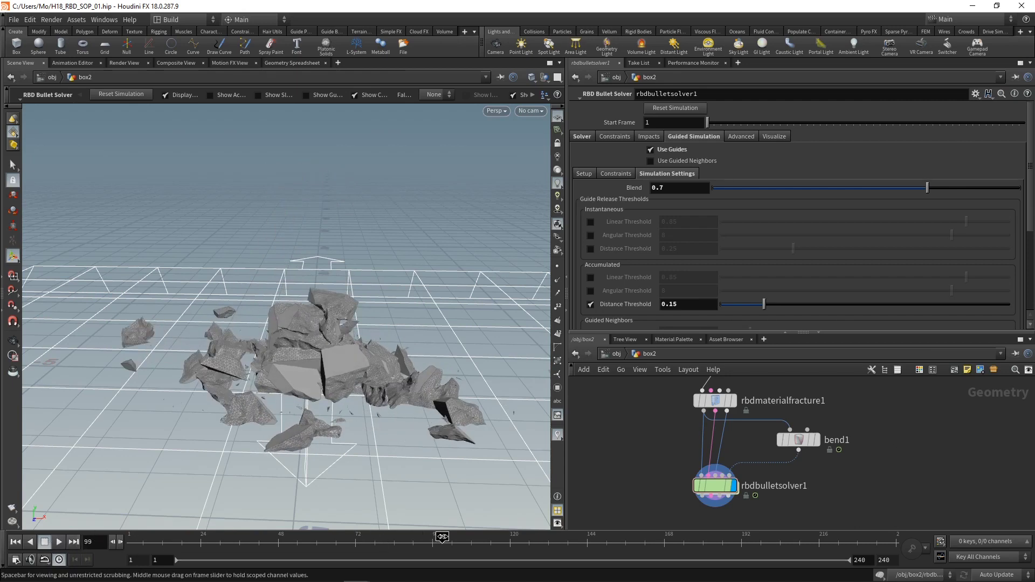
pyautogui.click(346, 539)
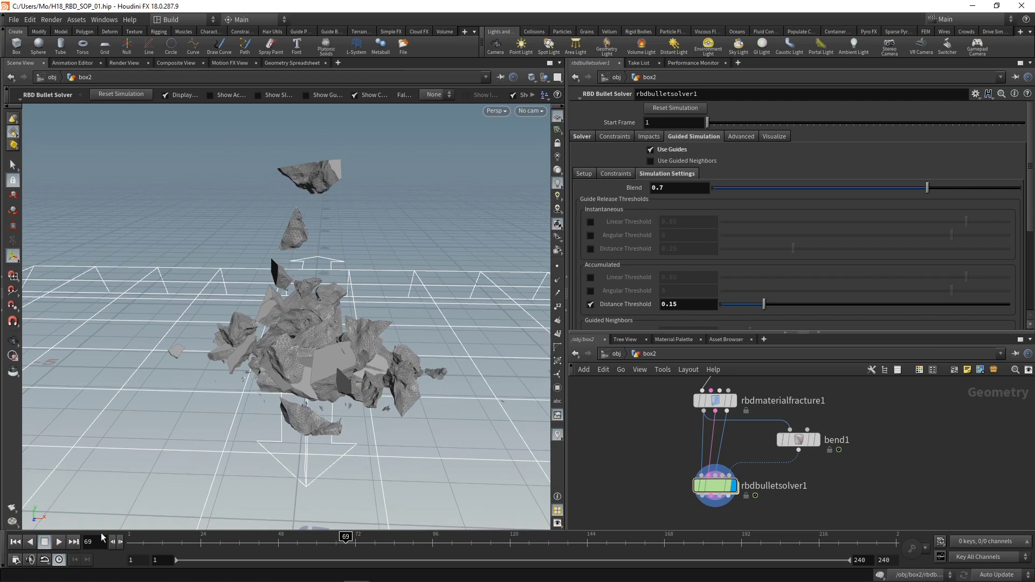
pyautogui.click(15, 542)
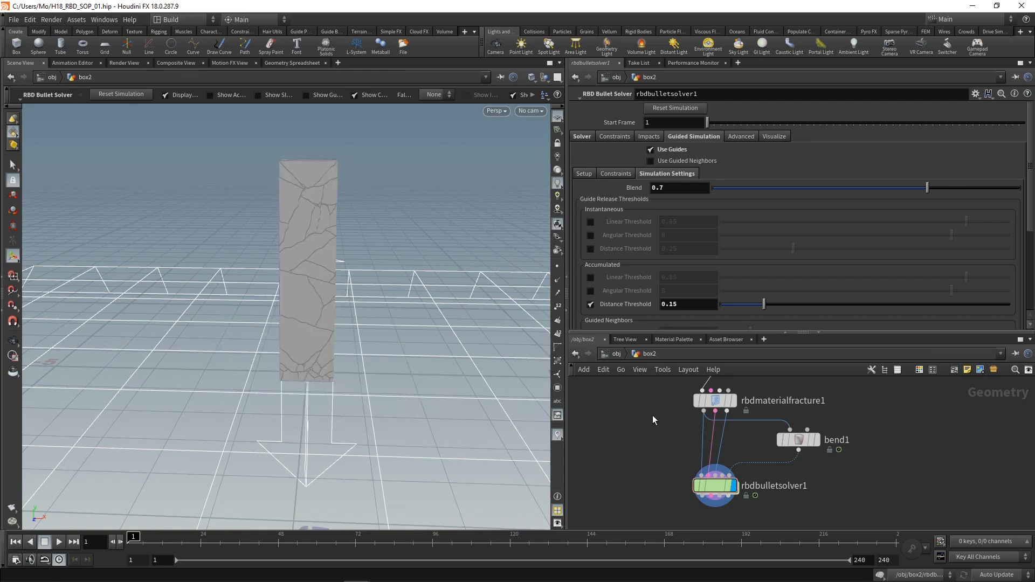
# Enable Use Guided Neighbors and Ensure Neighbor in the guided simulation Setup settings.
pyautogui.click(584, 175)
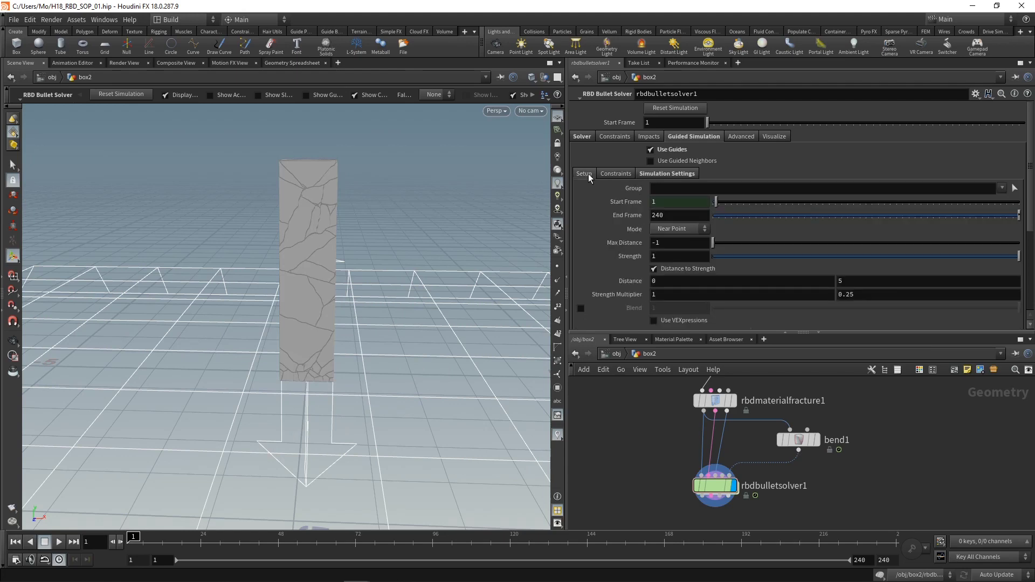
pyautogui.click(650, 160)
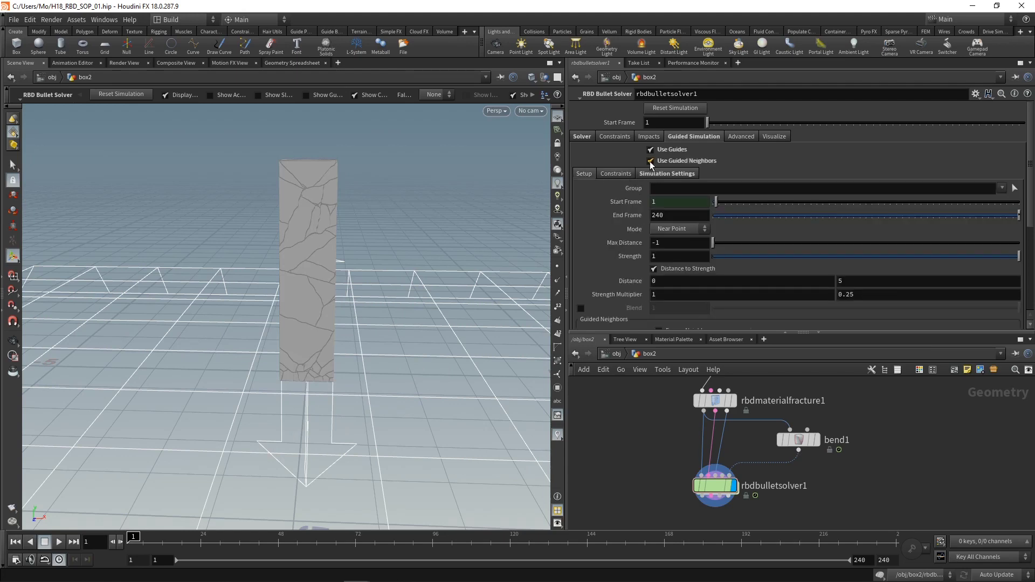
pyautogui.scroll(-4, 587, 150)
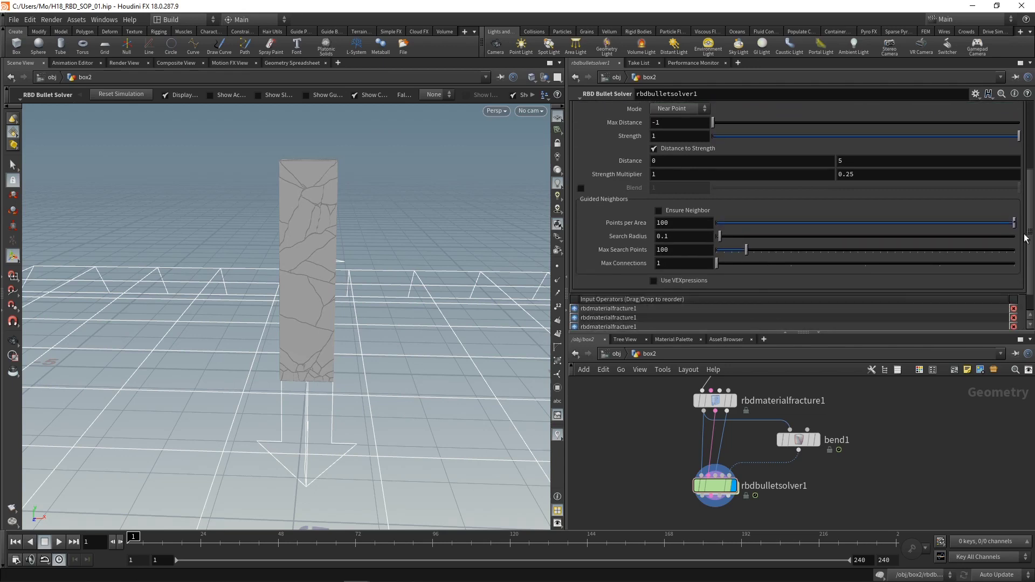
pyautogui.click(656, 200)
pyautogui.scroll(1, 1032, 233)
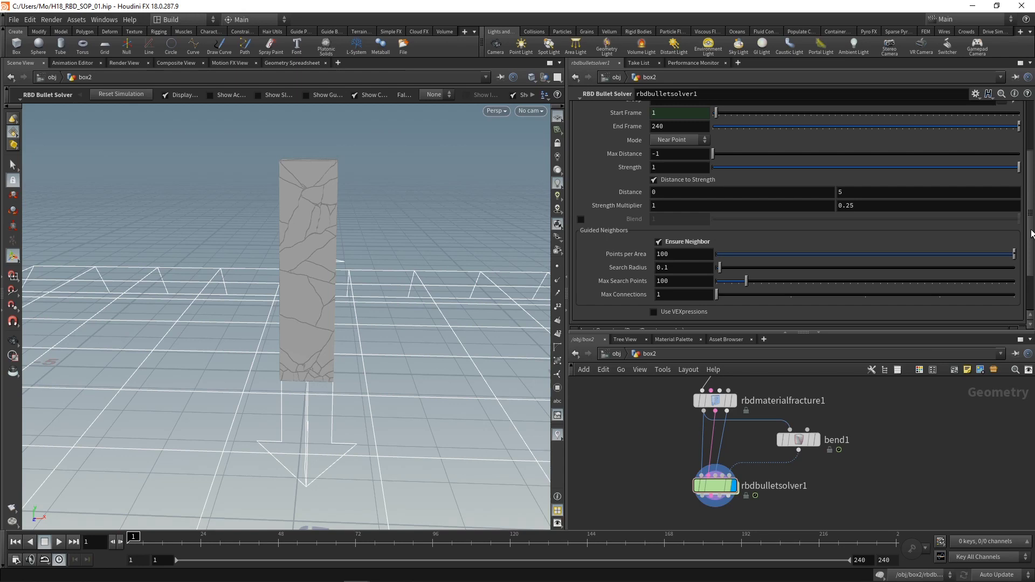
# Save and play the sim to frame 84, where the pillar lies in a debris heap.
pyautogui.hotkey('ctrl', 's')
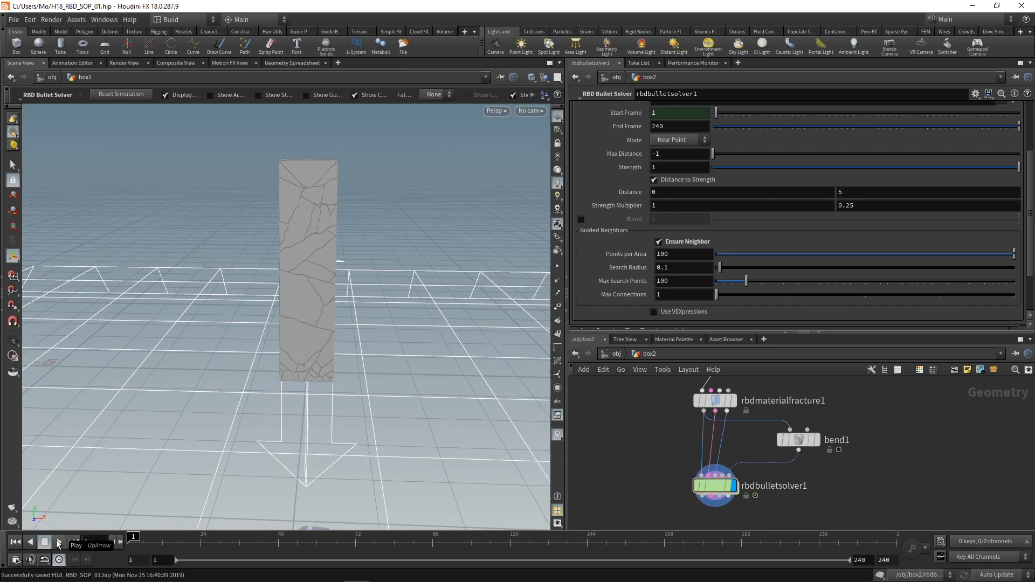
pyautogui.click(58, 541)
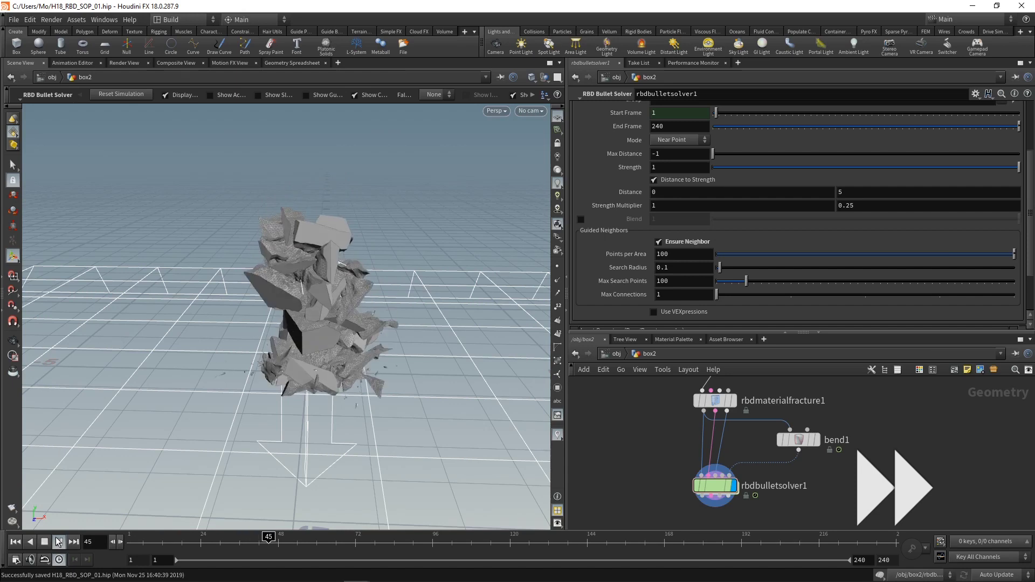
pyautogui.click(44, 541)
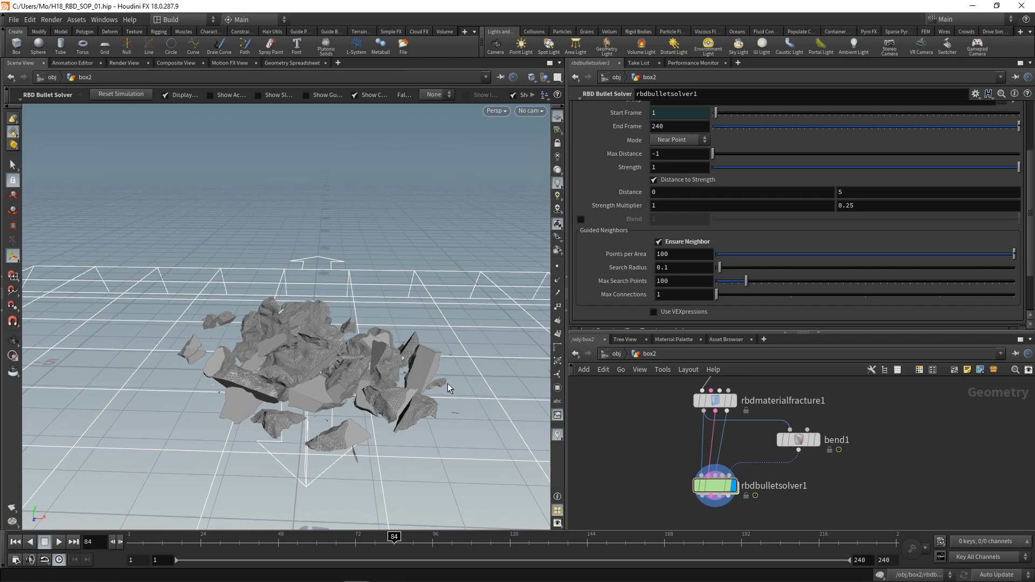
pyautogui.scroll(-3, 626, 471)
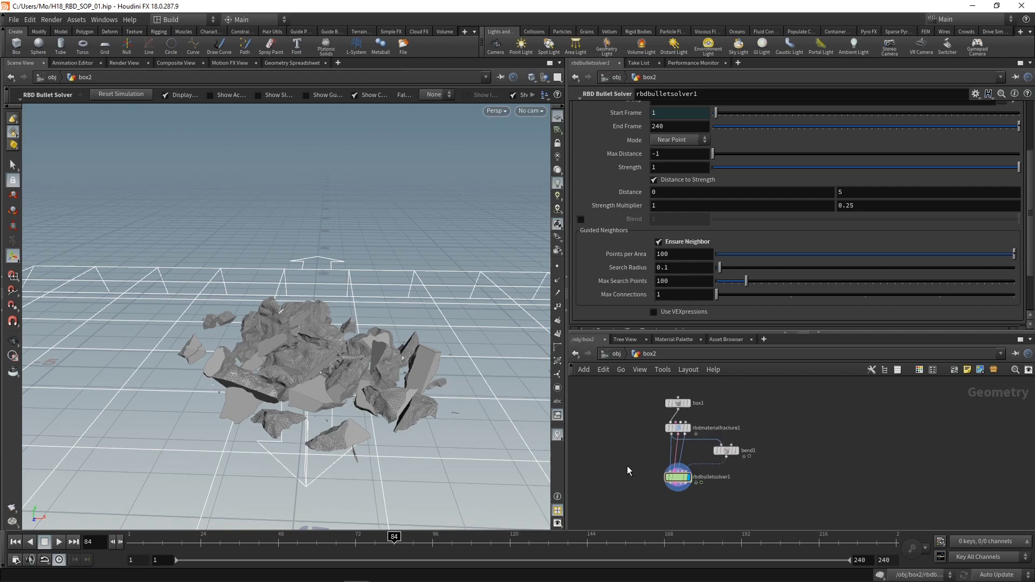